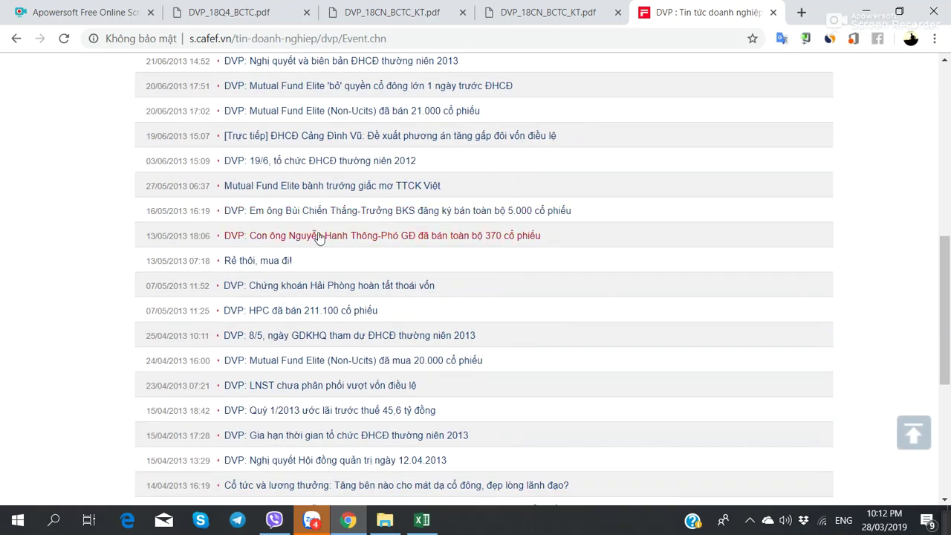
- Open the 07/05/2013 DVP news item on Chứng khoán Hải Phòng completing its divestment, along with its attached file
{"action": "scroll", "coordinate": [334, 296], "scroll_direction": "down", "scroll_amount": 2}
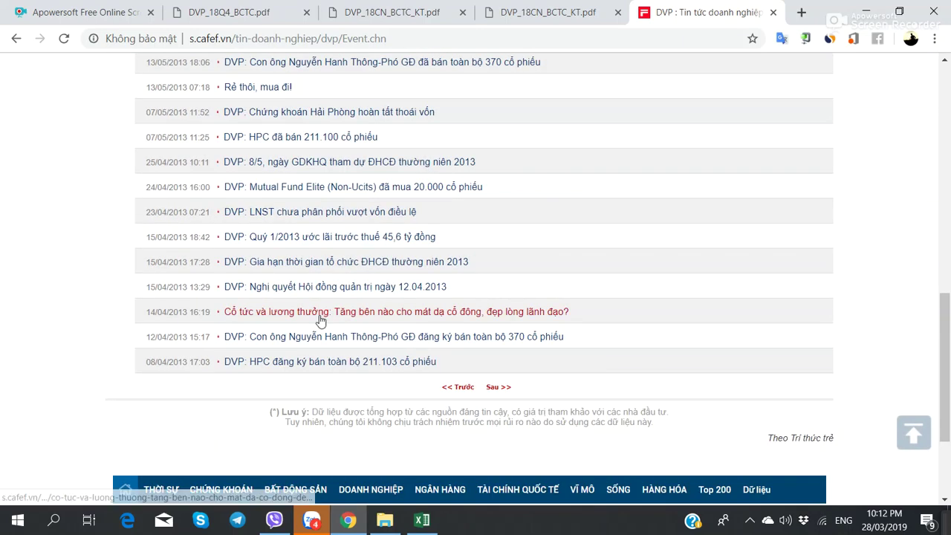
{"action": "middle_click", "coordinate": [325, 119]}
{"action": "left_click", "coordinate": [707, 5]}
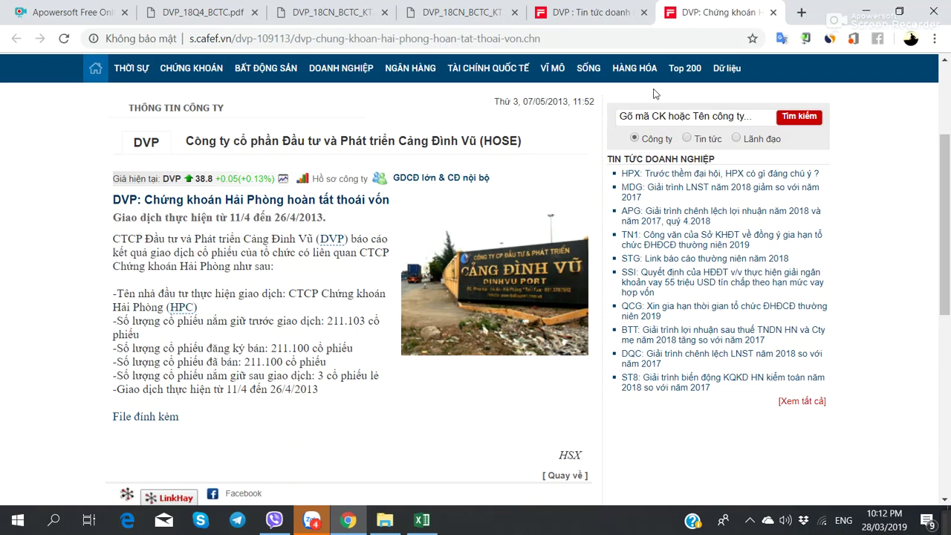
{"action": "left_click", "coordinate": [140, 418]}
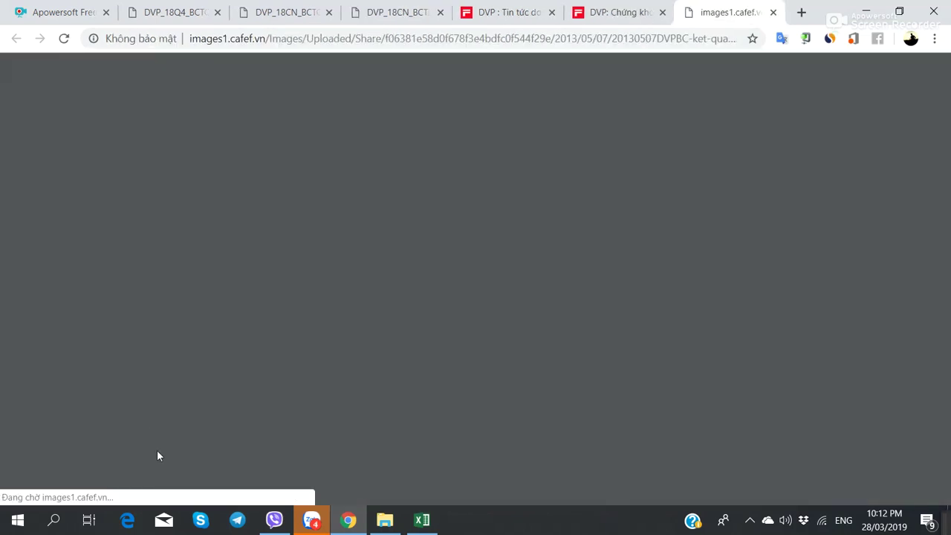
- Read the attached share transaction report down to its end, and close both the report and the news article
{"action": "scroll", "coordinate": [207, 410], "scroll_direction": "down", "scroll_amount": 5}
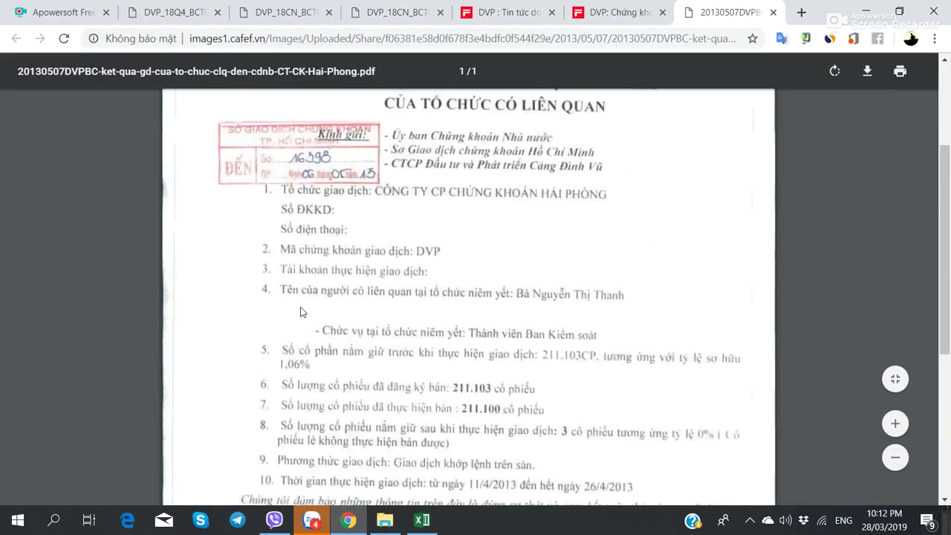
{"action": "scroll", "coordinate": [301, 312], "scroll_direction": "down", "scroll_amount": 2}
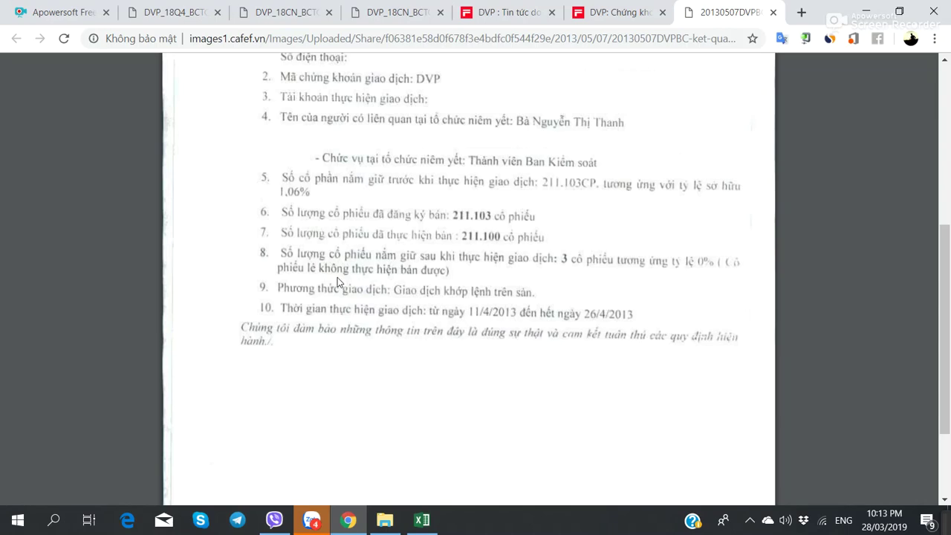
{"action": "key", "text": "ctrl+w"}
{"action": "key", "text": "ctrl+w"}
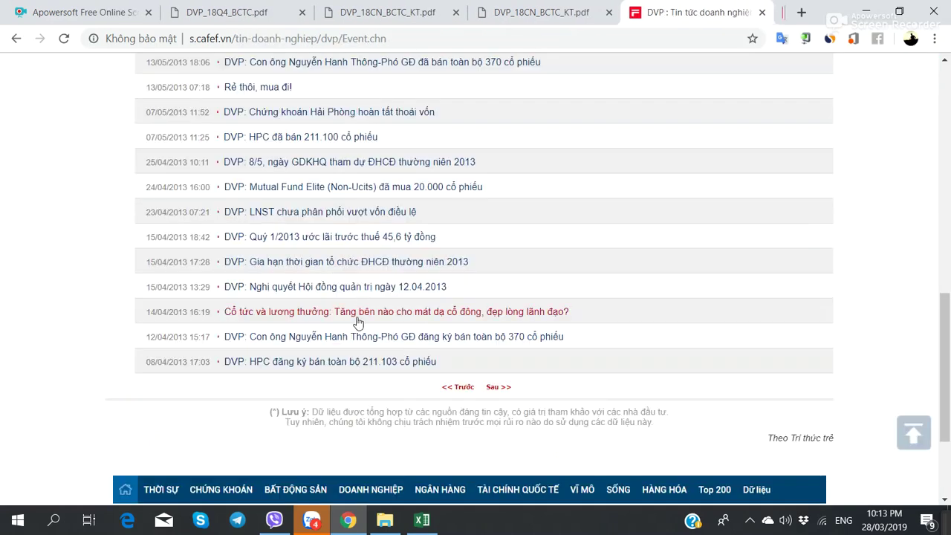
- Go to the next page of older DVP news and review the headlines from March 2013 back to February 2012
{"action": "left_click", "coordinate": [501, 388]}
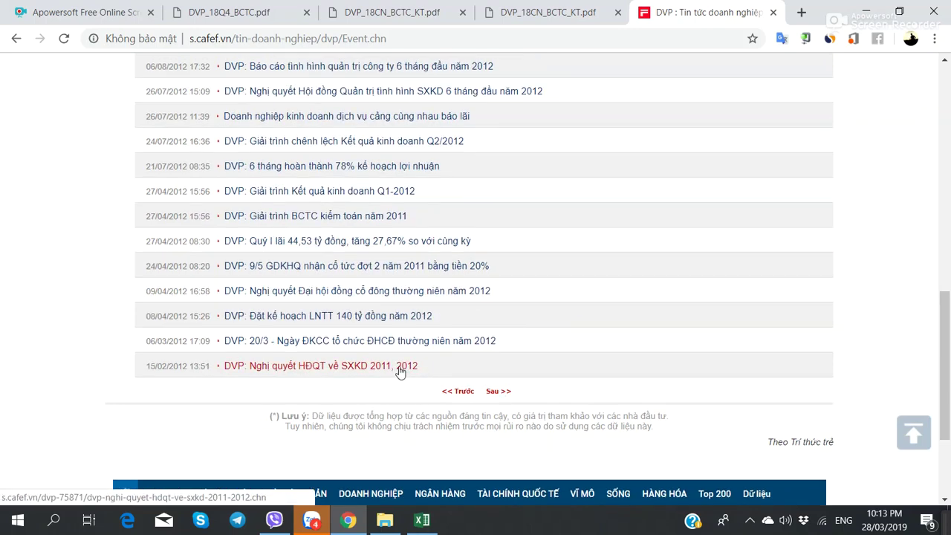
{"action": "scroll", "coordinate": [399, 368], "scroll_direction": "up", "scroll_amount": 6}
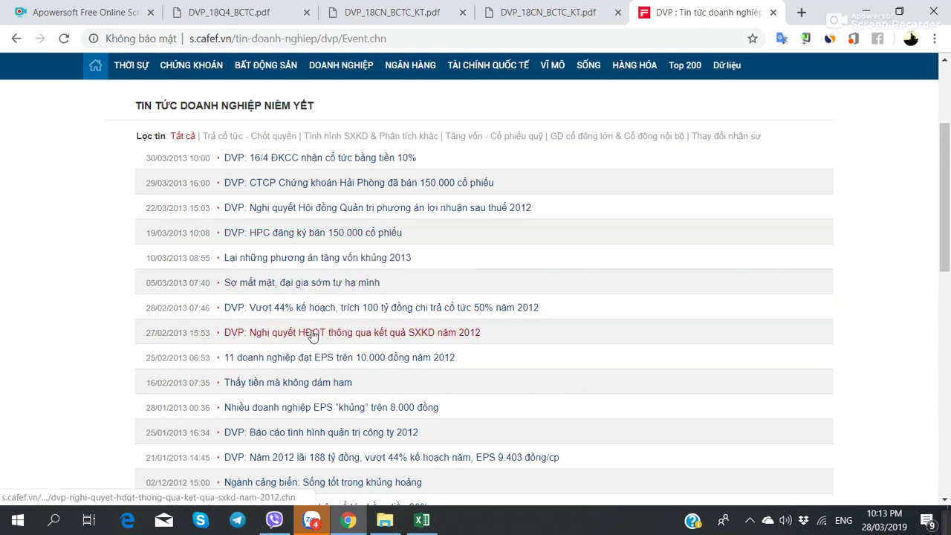
{"action": "scroll", "coordinate": [312, 336], "scroll_direction": "down", "scroll_amount": 7}
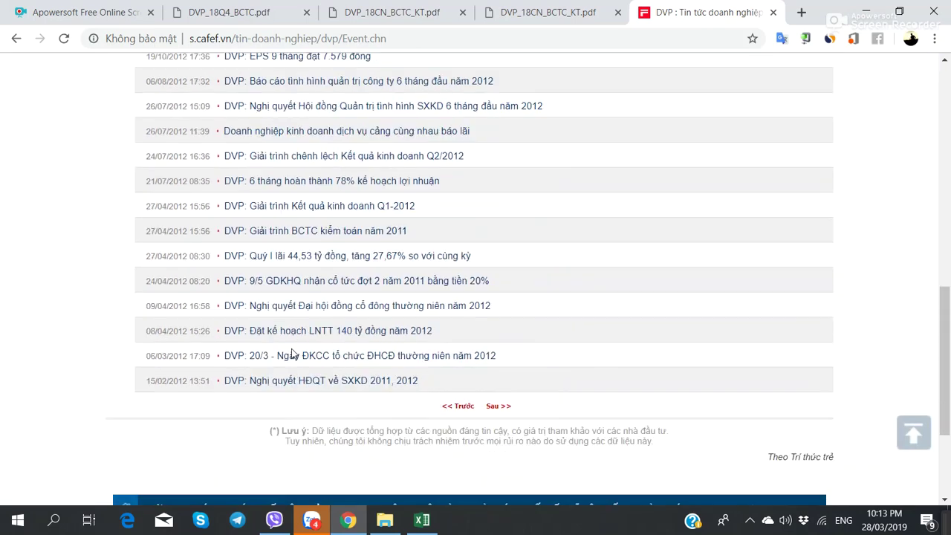
{"action": "scroll", "coordinate": [294, 355], "scroll_direction": "down", "scroll_amount": 1}
- Advance to the following DVP news page and review the headlines from February 2012 back to March 2011
{"action": "left_click", "coordinate": [499, 387]}
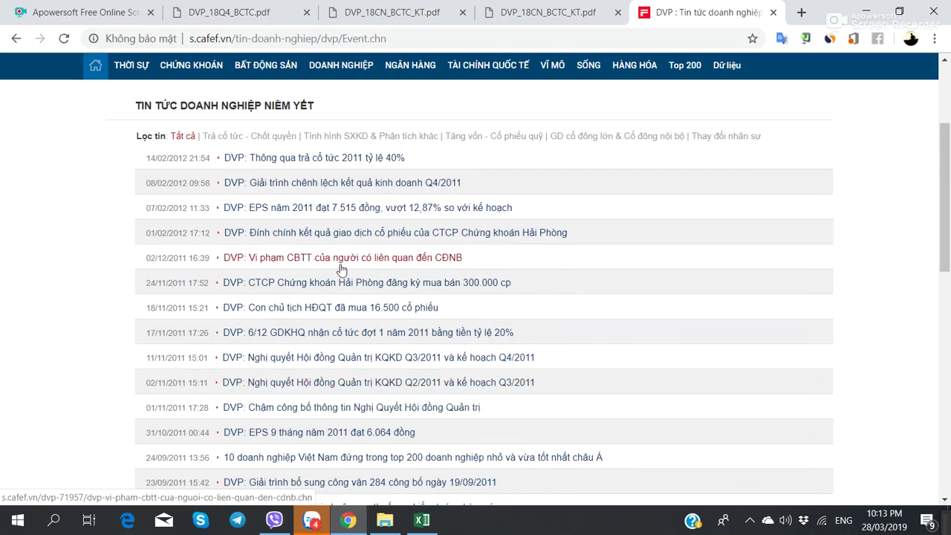
{"action": "scroll", "coordinate": [339, 271], "scroll_direction": "down", "scroll_amount": 2}
{"action": "scroll", "coordinate": [338, 307], "scroll_direction": "down", "scroll_amount": 2}
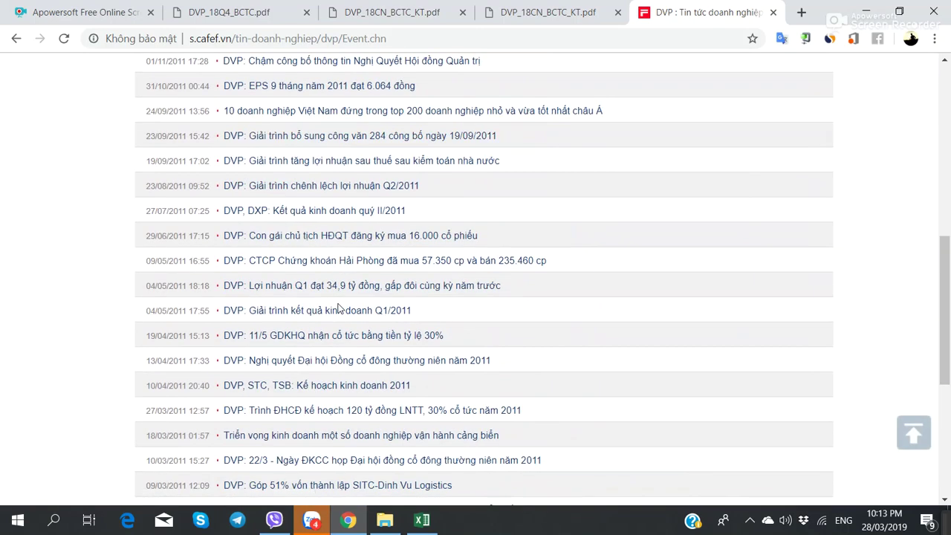
{"action": "scroll", "coordinate": [338, 307], "scroll_direction": "down", "scroll_amount": 2}
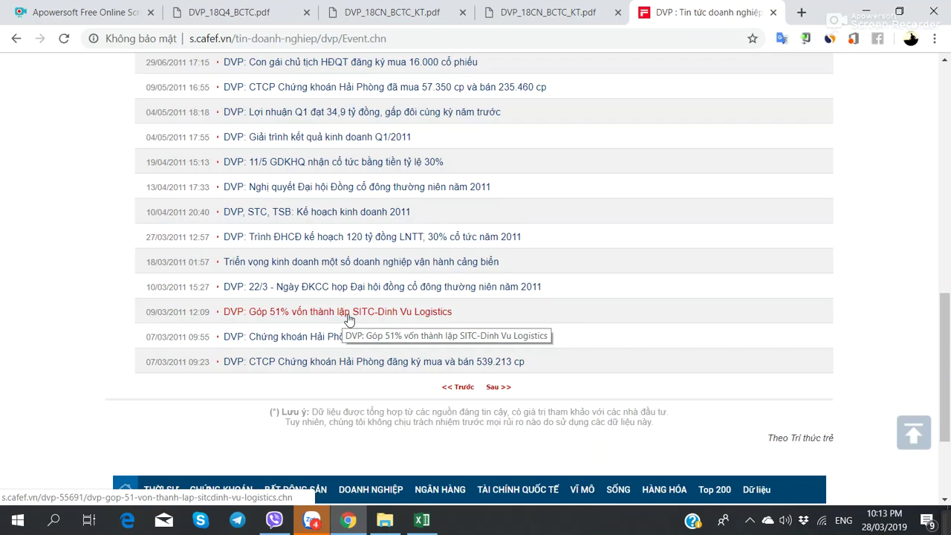
- Review the DVP headlines from March 2011 back to November 2009, and continue to the oldest news page
{"action": "left_click", "coordinate": [501, 387]}
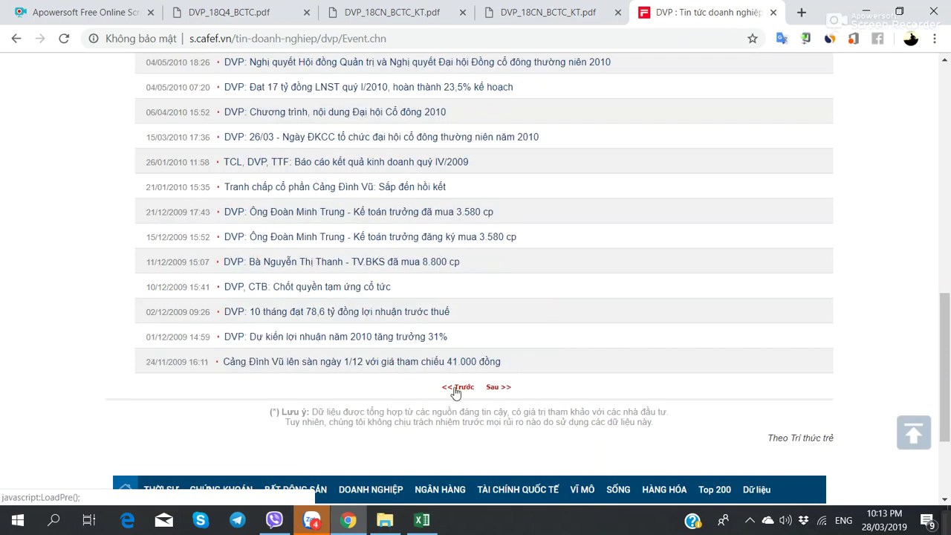
{"action": "scroll", "coordinate": [283, 357], "scroll_direction": "up", "scroll_amount": 1}
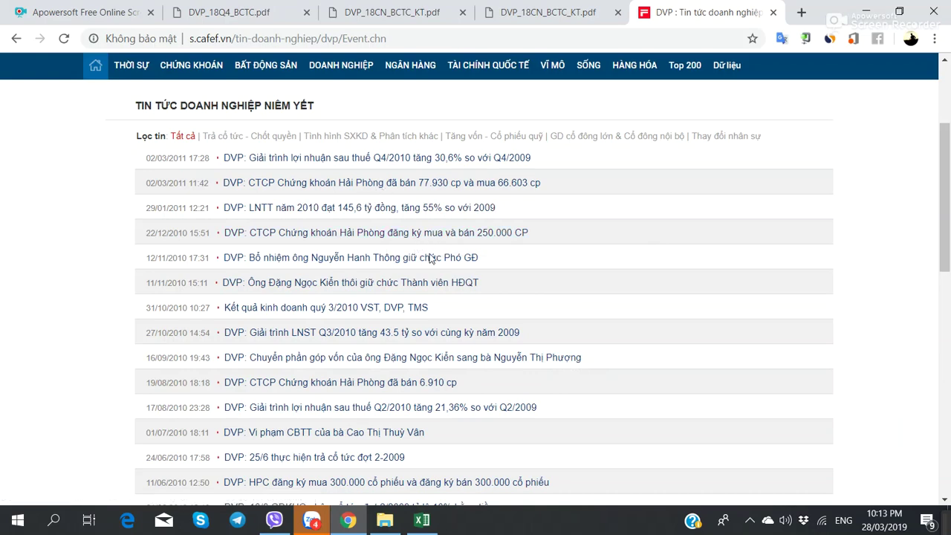
{"action": "scroll", "coordinate": [428, 272], "scroll_direction": "down", "scroll_amount": 3}
{"action": "scroll", "coordinate": [445, 311], "scroll_direction": "down", "scroll_amount": 3}
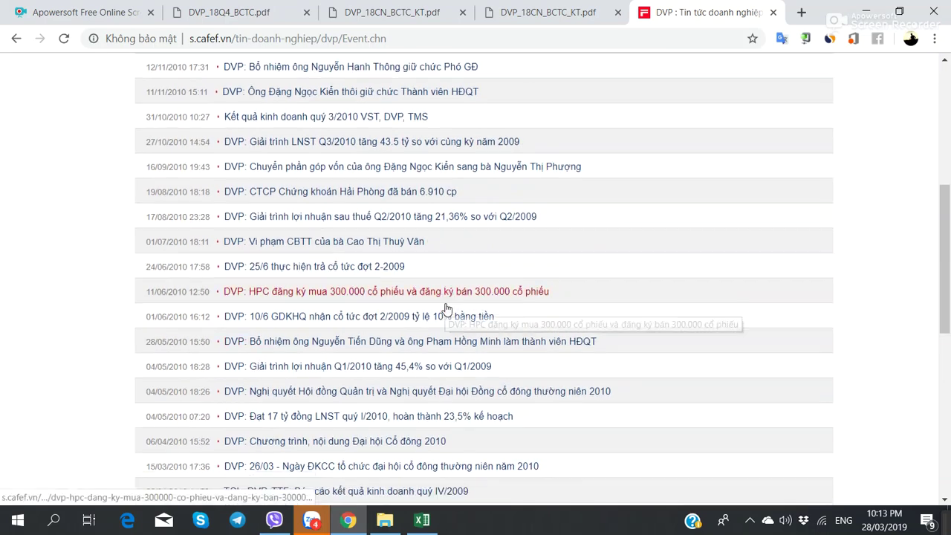
{"action": "scroll", "coordinate": [435, 346], "scroll_direction": "down", "scroll_amount": 3}
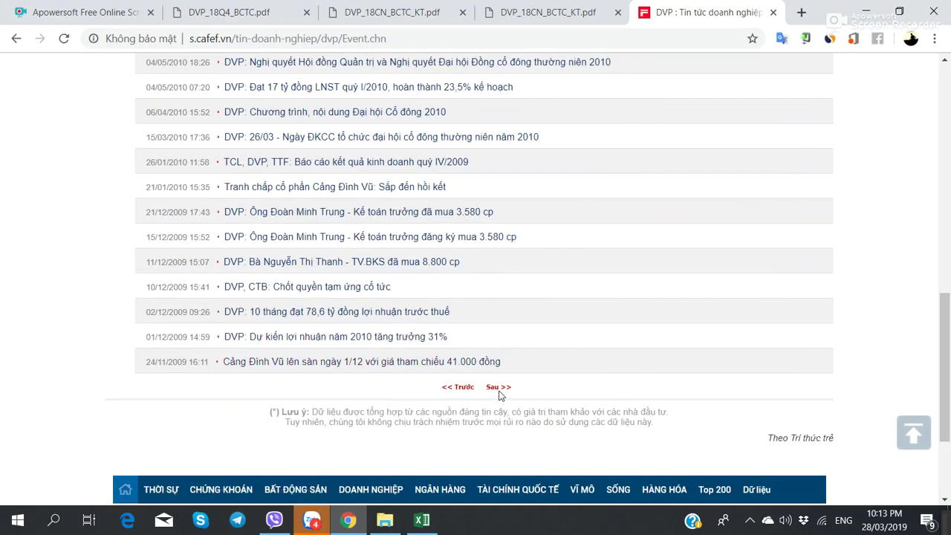
{"action": "left_click", "coordinate": [498, 387]}
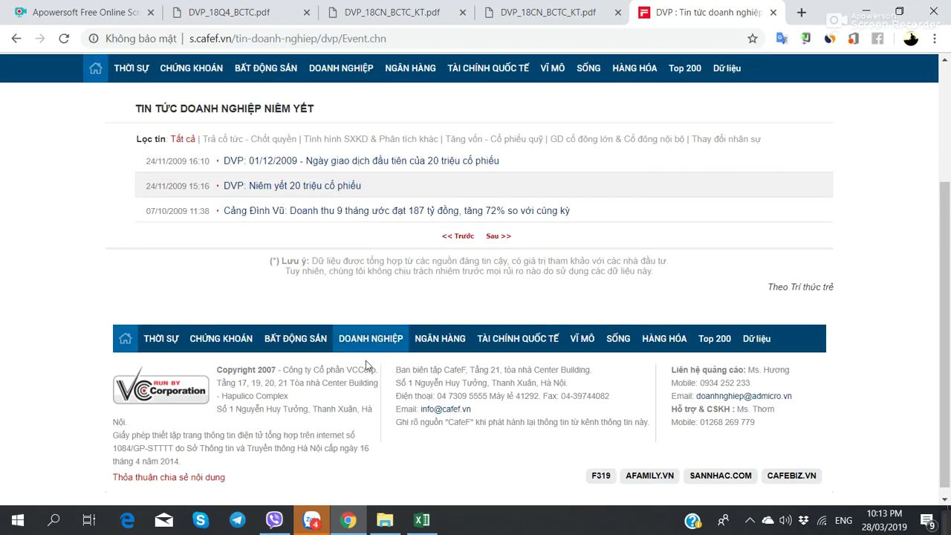
- Switch to the DVP workbook in Excel and select cell C126 below the recent-information notes
{"action": "left_click", "coordinate": [421, 522]}
{"action": "scroll", "coordinate": [412, 387], "scroll_direction": "down", "scroll_amount": 20}
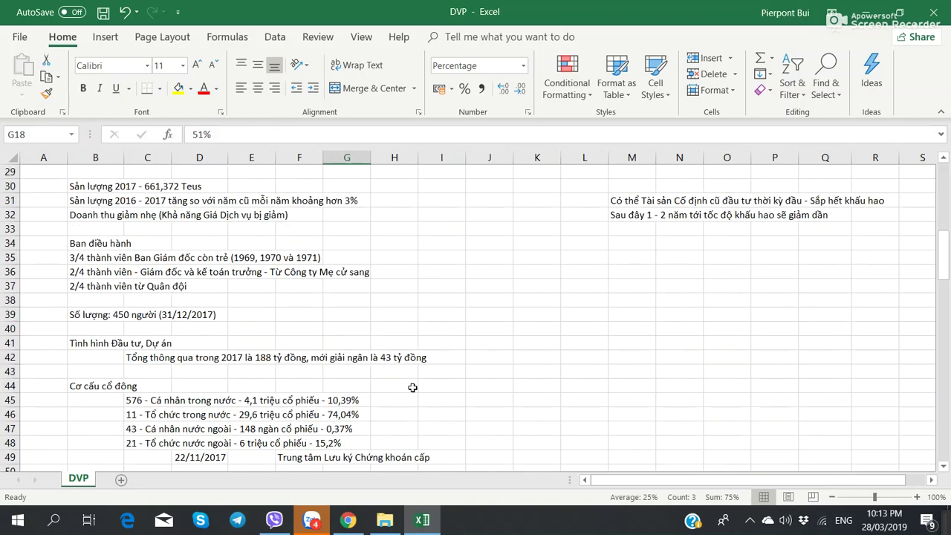
{"action": "scroll", "coordinate": [413, 386], "scroll_direction": "down", "scroll_amount": 15}
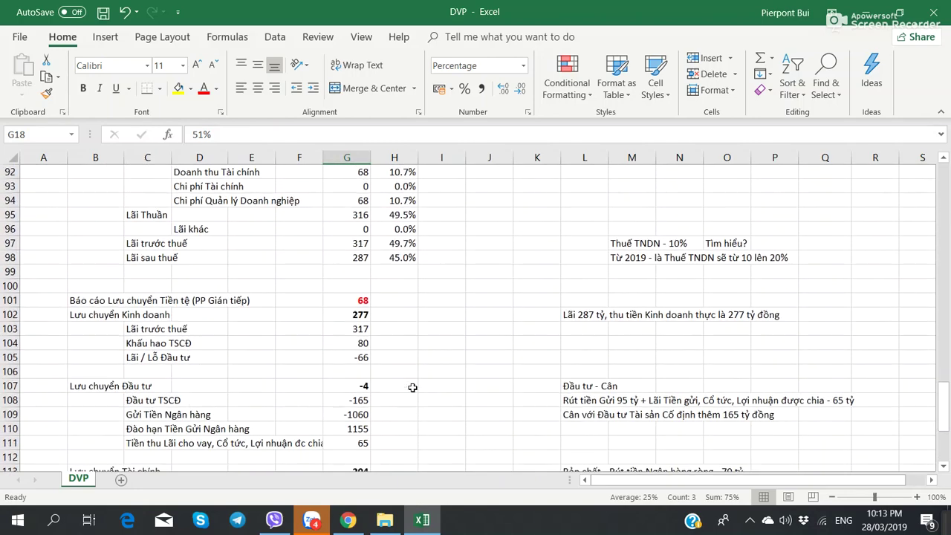
{"action": "scroll", "coordinate": [250, 394], "scroll_direction": "up", "scroll_amount": 1}
{"action": "left_click", "coordinate": [148, 357]}
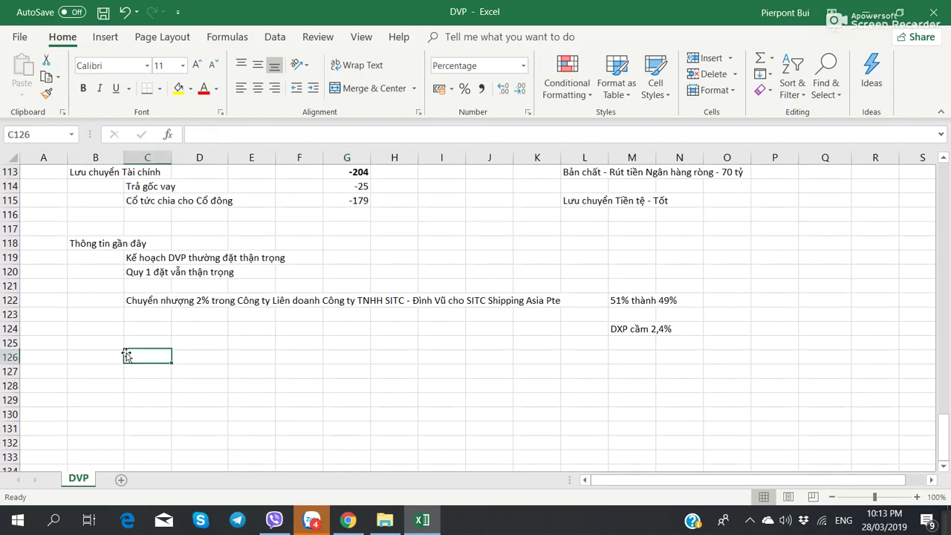
- Review the basic ratios near the start of the sheet, inspecting the 2017 dividend percentage and the dividend-to-profit ratio formula in Q22
{"action": "scroll", "coordinate": [492, 352], "scroll_direction": "up", "scroll_amount": 20}
{"action": "scroll", "coordinate": [491, 351], "scroll_direction": "up", "scroll_amount": 5}
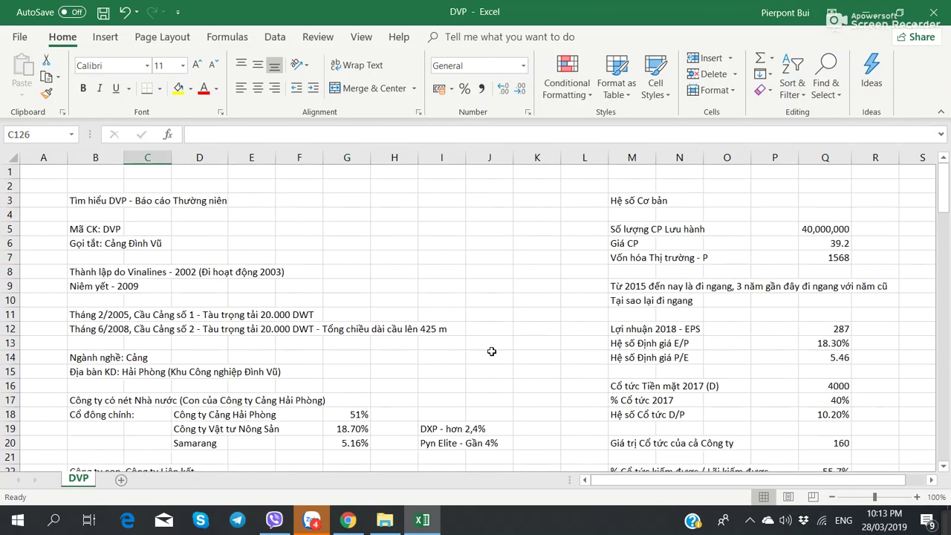
{"action": "scroll", "coordinate": [626, 275], "scroll_direction": "down", "scroll_amount": 2}
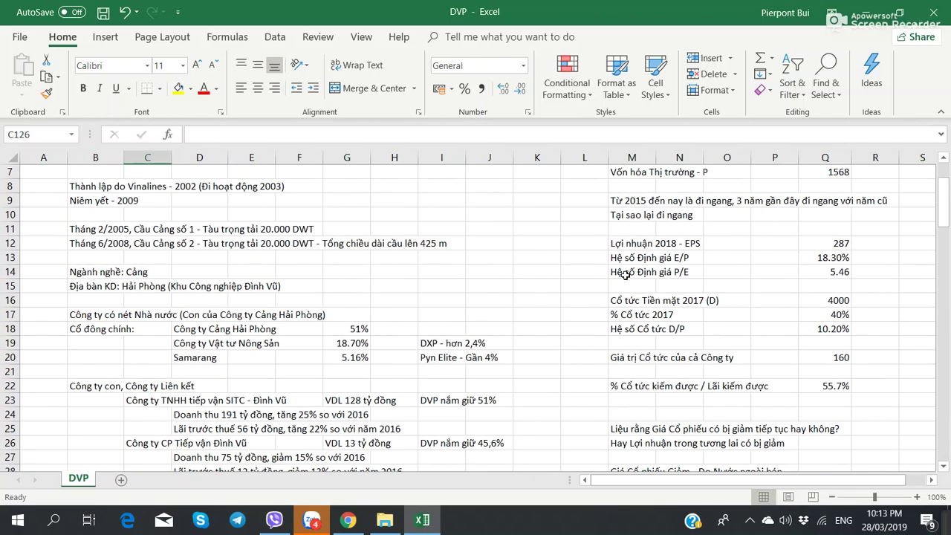
{"action": "scroll", "coordinate": [626, 275], "scroll_direction": "down", "scroll_amount": 3}
{"action": "scroll", "coordinate": [625, 275], "scroll_direction": "up", "scroll_amount": 2}
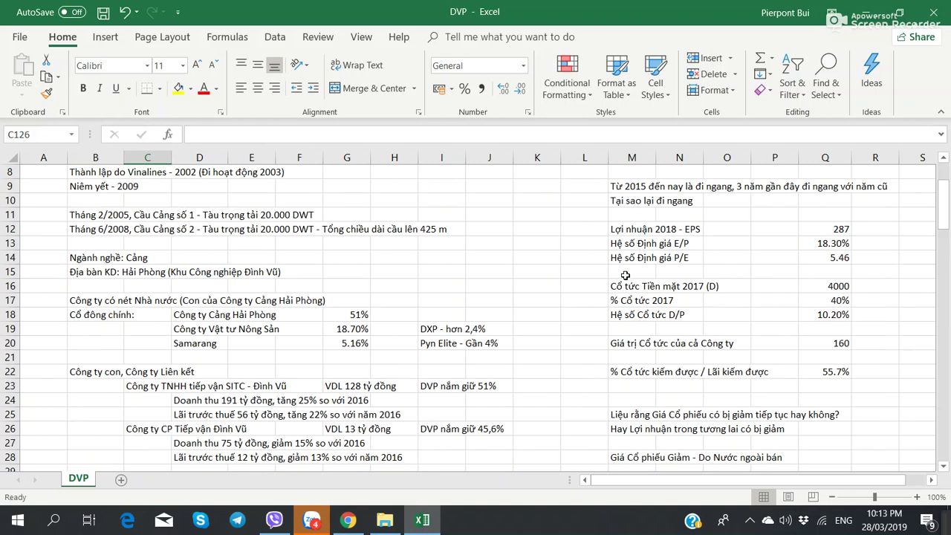
{"action": "left_click", "coordinate": [808, 301]}
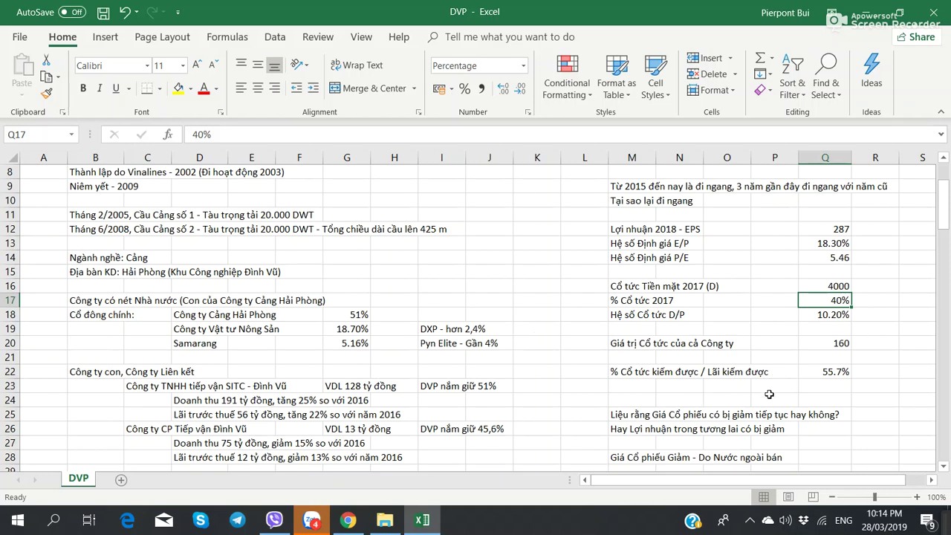
{"action": "left_click", "coordinate": [821, 374]}
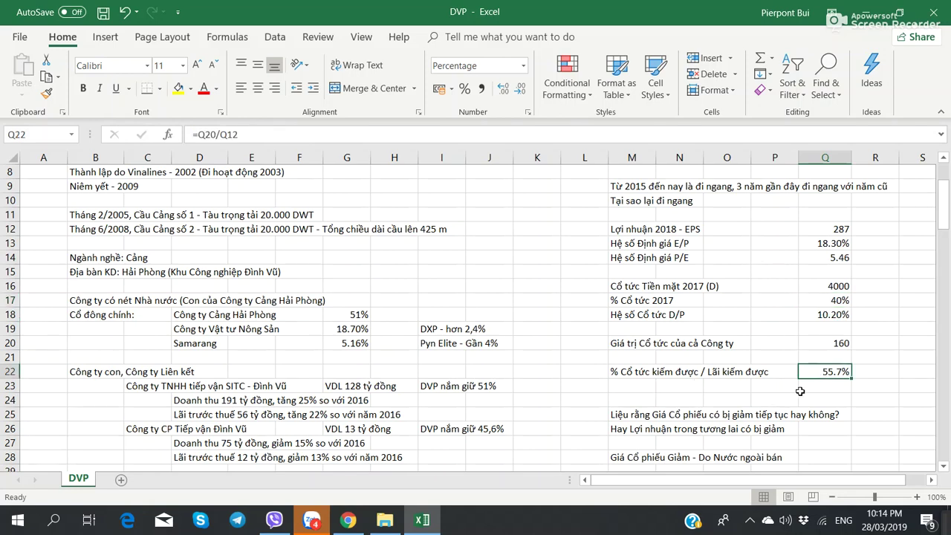
{"action": "left_click", "coordinate": [813, 395]}
{"action": "left_click", "coordinate": [828, 373]}
- Examine the notes on major shareholders, subsidiaries and affiliates, and production output beside the share-price remarks
{"action": "scroll", "coordinate": [446, 353], "scroll_direction": "down", "scroll_amount": 3}
{"action": "scroll", "coordinate": [365, 357], "scroll_direction": "up", "scroll_amount": 3}
{"action": "scroll", "coordinate": [327, 336], "scroll_direction": "down", "scroll_amount": 5}
{"action": "scroll", "coordinate": [332, 340], "scroll_direction": "up", "scroll_amount": 5}
{"action": "scroll", "coordinate": [385, 339], "scroll_direction": "down", "scroll_amount": 2}
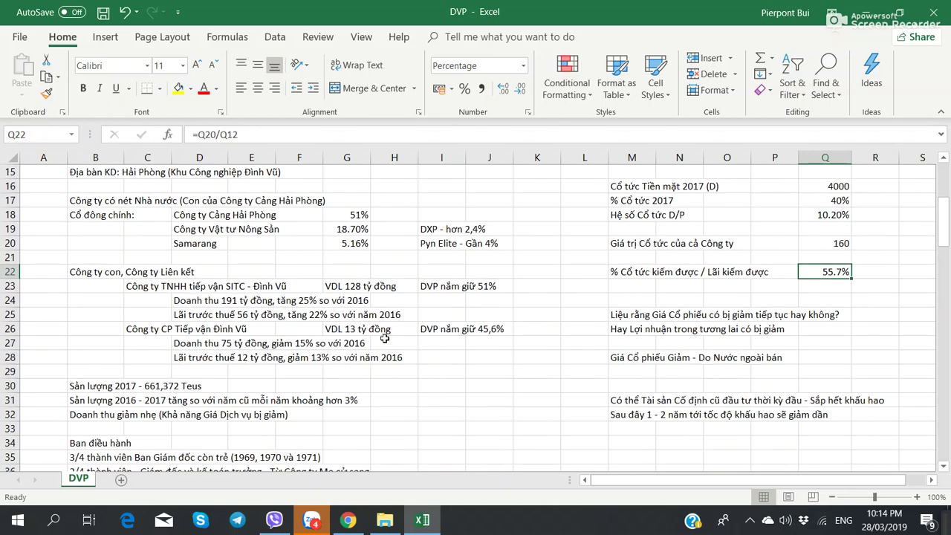
{"action": "scroll", "coordinate": [385, 339], "scroll_direction": "up", "scroll_amount": 2}
{"action": "scroll", "coordinate": [385, 338], "scroll_direction": "down", "scroll_amount": 2}
{"action": "scroll", "coordinate": [200, 284], "scroll_direction": "down", "scroll_amount": 2}
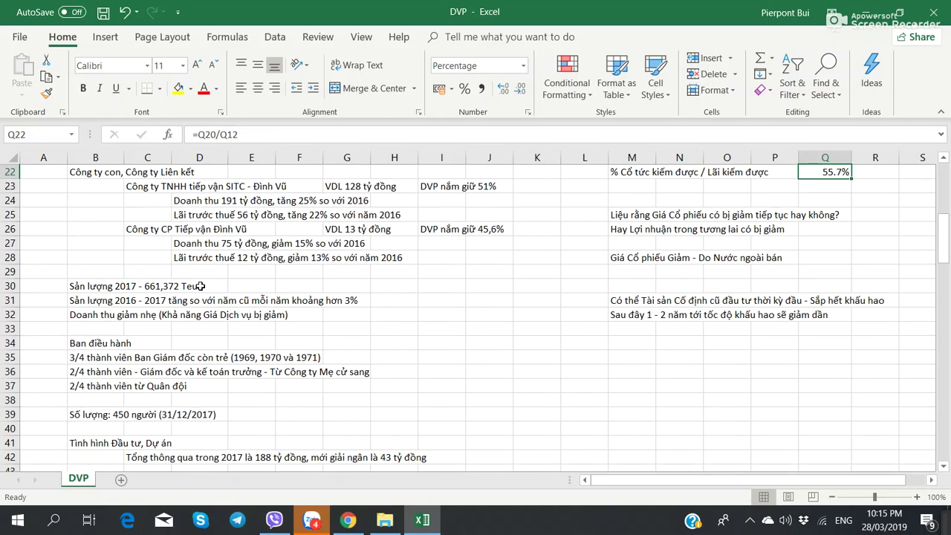
{"action": "scroll", "coordinate": [200, 286], "scroll_direction": "up", "scroll_amount": 2}
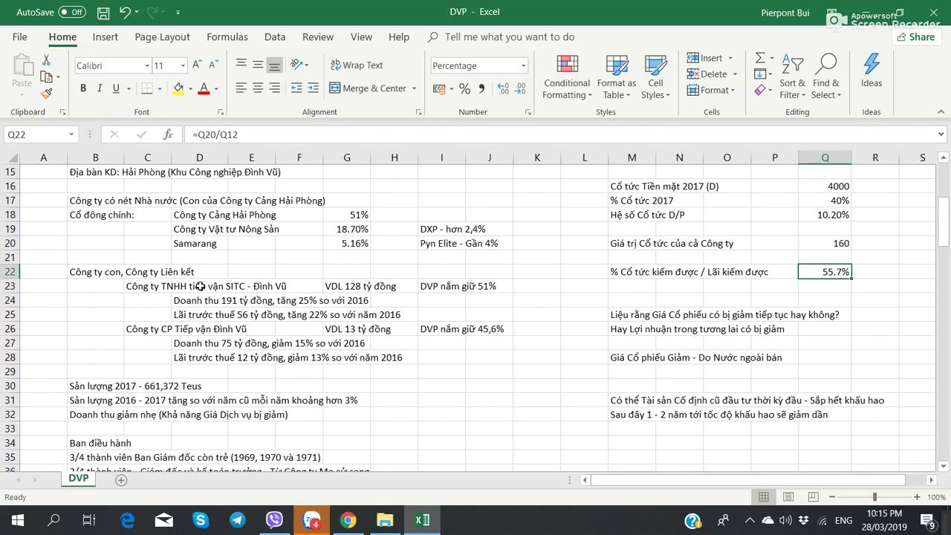
{"action": "scroll", "coordinate": [199, 286], "scroll_direction": "down", "scroll_amount": 2}
{"action": "scroll", "coordinate": [200, 286], "scroll_direction": "up", "scroll_amount": 2}
- Look through the management, shareholder structure and investment notes down to the operating, investing and financing cash flow figures
{"action": "scroll", "coordinate": [201, 290], "scroll_direction": "down", "scroll_amount": 8}
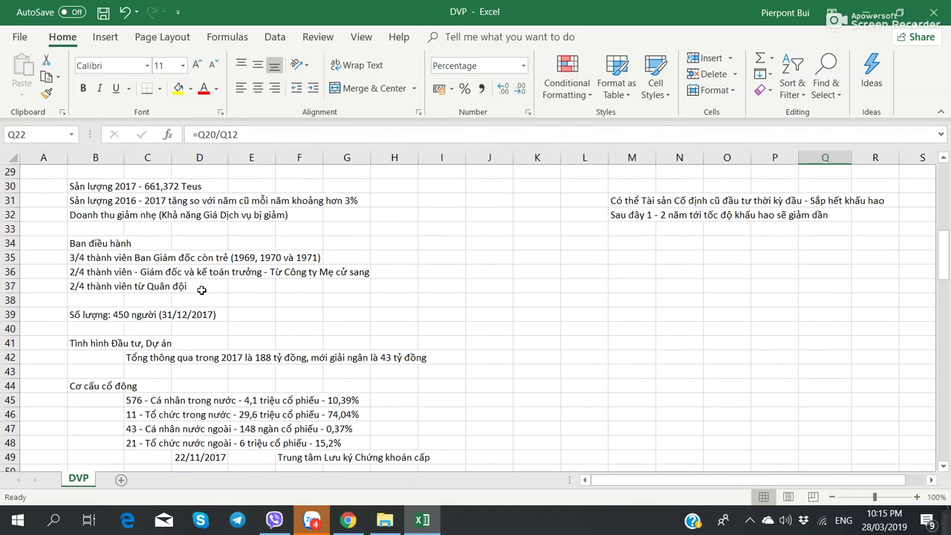
{"action": "scroll", "coordinate": [201, 292], "scroll_direction": "down", "scroll_amount": 7}
{"action": "scroll", "coordinate": [202, 292], "scroll_direction": "up", "scroll_amount": 2}
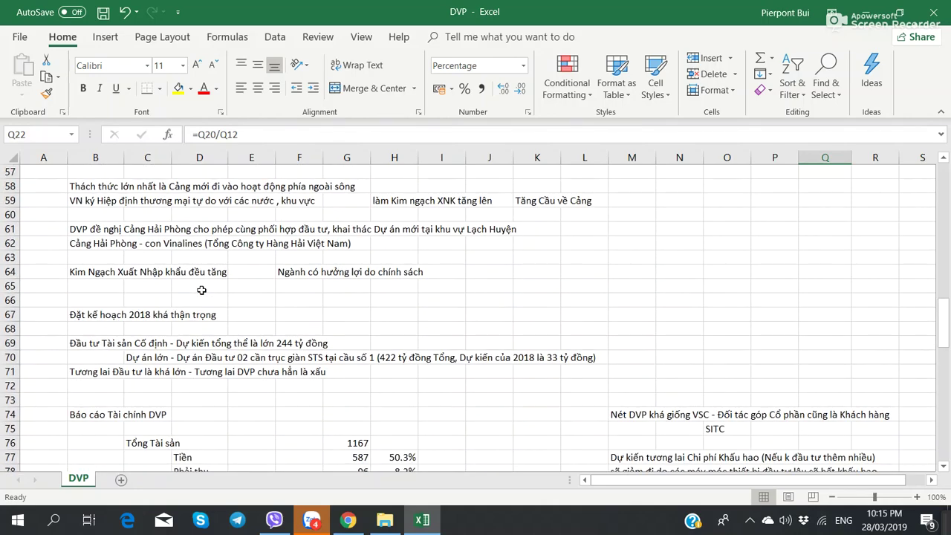
{"action": "scroll", "coordinate": [202, 292], "scroll_direction": "down", "scroll_amount": 5}
{"action": "scroll", "coordinate": [202, 292], "scroll_direction": "down", "scroll_amount": 9}
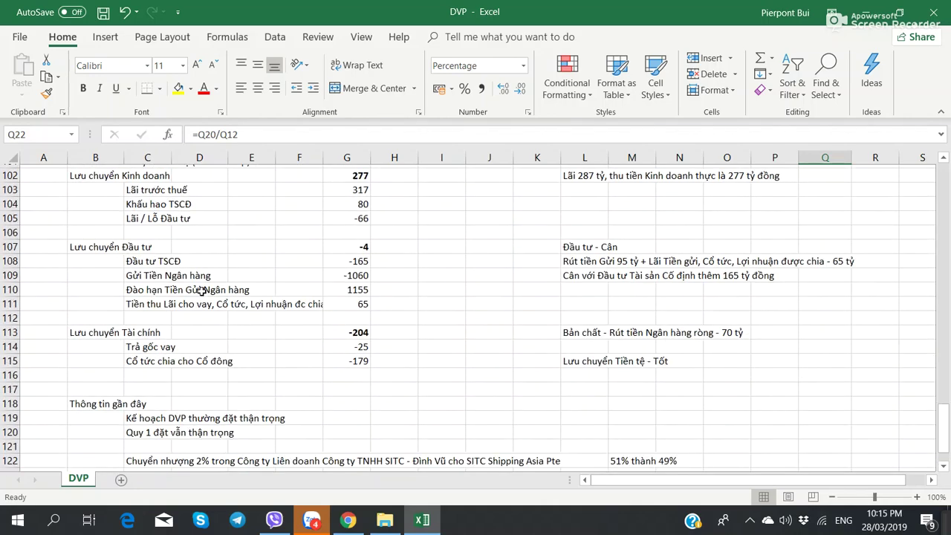
{"action": "scroll", "coordinate": [202, 290], "scroll_direction": "up", "scroll_amount": 1}
{"action": "scroll", "coordinate": [199, 289], "scroll_direction": "up", "scroll_amount": 1}
{"action": "scroll", "coordinate": [198, 289], "scroll_direction": "down", "scroll_amount": 1}
{"action": "scroll", "coordinate": [215, 297], "scroll_direction": "down", "scroll_amount": 1}
{"action": "scroll", "coordinate": [252, 309], "scroll_direction": "up", "scroll_amount": 1}
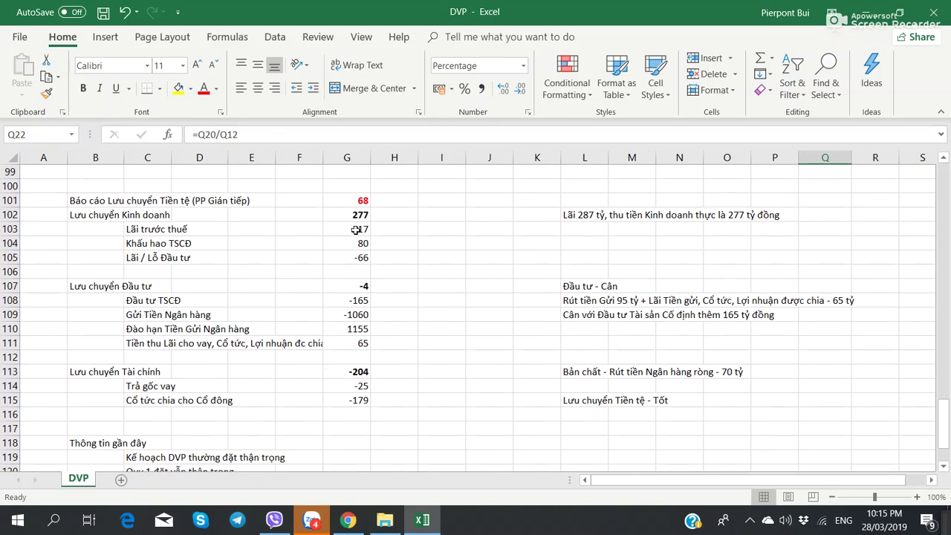
- Review the income statement section and inspect the net revenue figure in cell G89
{"action": "scroll", "coordinate": [311, 306], "scroll_direction": "up", "scroll_amount": 2}
{"action": "scroll", "coordinate": [311, 306], "scroll_direction": "up", "scroll_amount": 3}
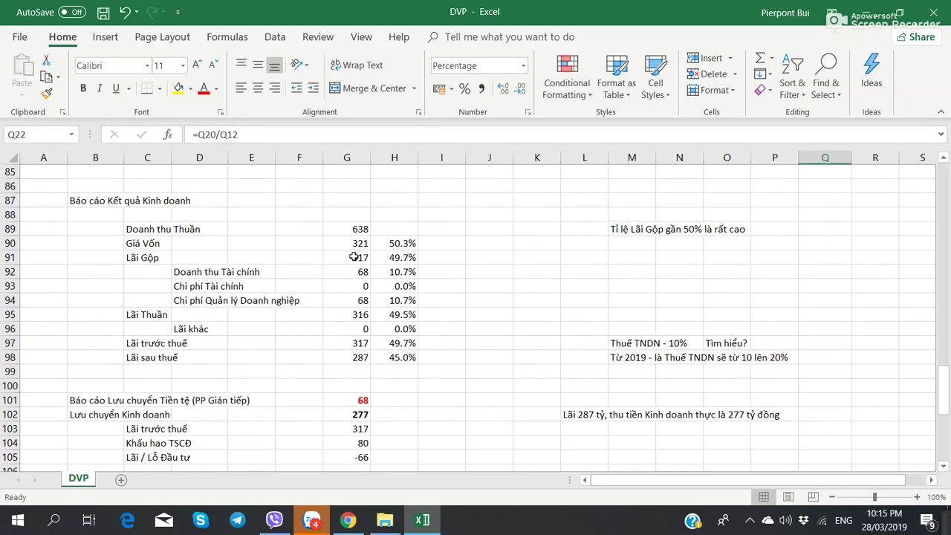
{"action": "left_click", "coordinate": [349, 230]}
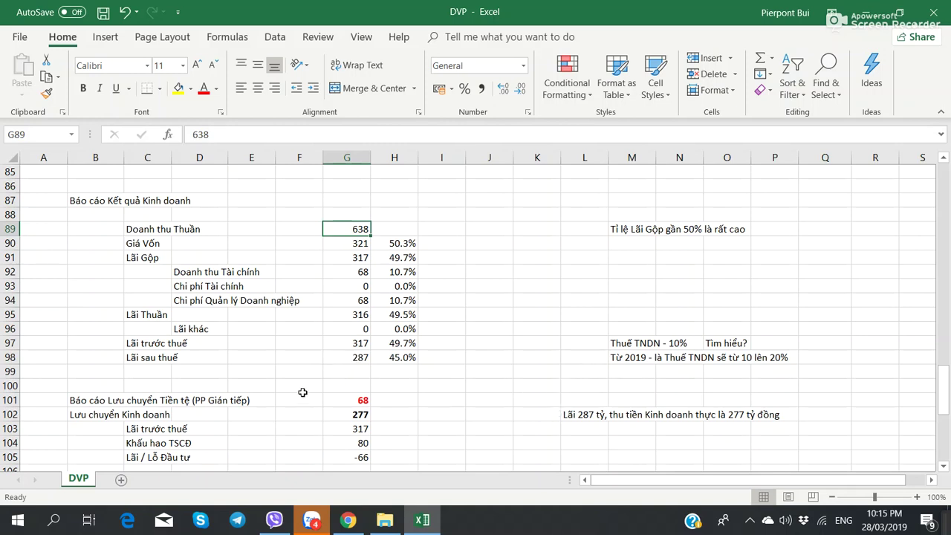
{"action": "scroll", "coordinate": [751, 301], "scroll_direction": "up", "scroll_amount": 16}
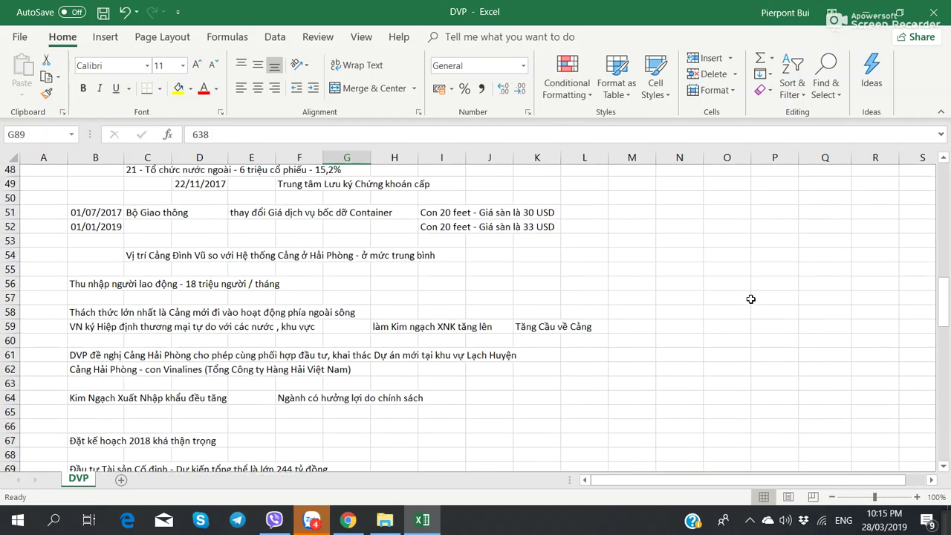
- Review the income statement and the corporate income tax notes down to the cash flow section
{"action": "scroll", "coordinate": [751, 301], "scroll_direction": "down", "scroll_amount": 12}
{"action": "scroll", "coordinate": [751, 299], "scroll_direction": "down", "scroll_amount": 5}
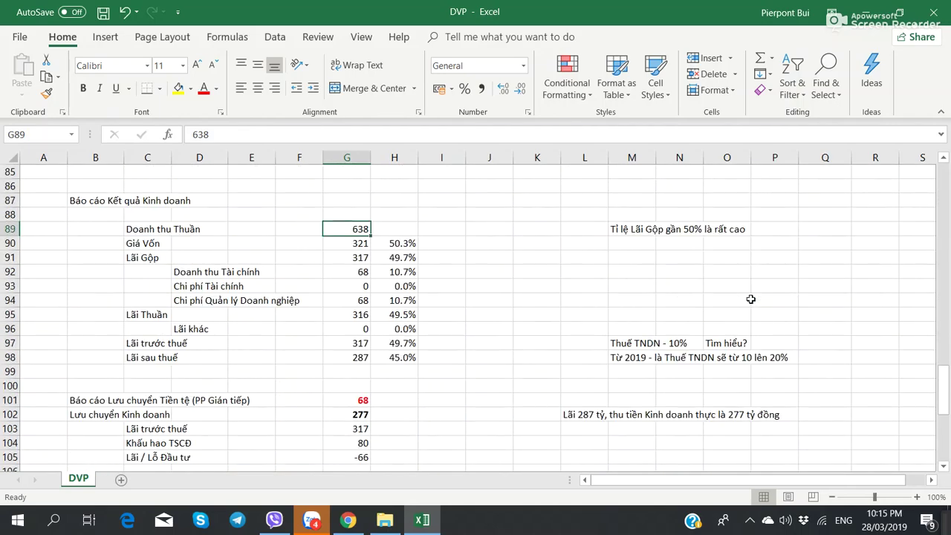
{"action": "scroll", "coordinate": [669, 299], "scroll_direction": "down", "scroll_amount": 2}
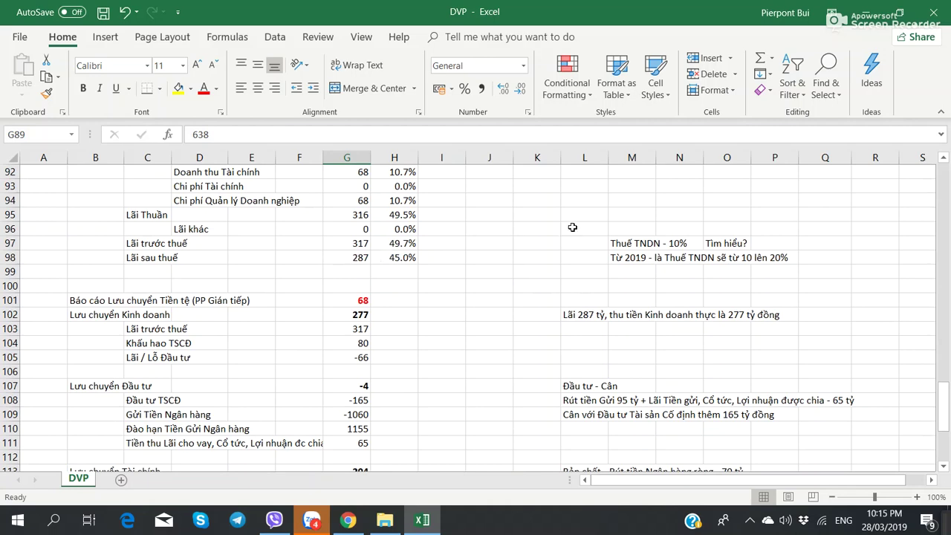
- Try a 2018 profit of 258 in cell Q12 to test its effect on the valuation and dividend ratios
{"action": "scroll", "coordinate": [595, 212], "scroll_direction": "up", "scroll_amount": 20}
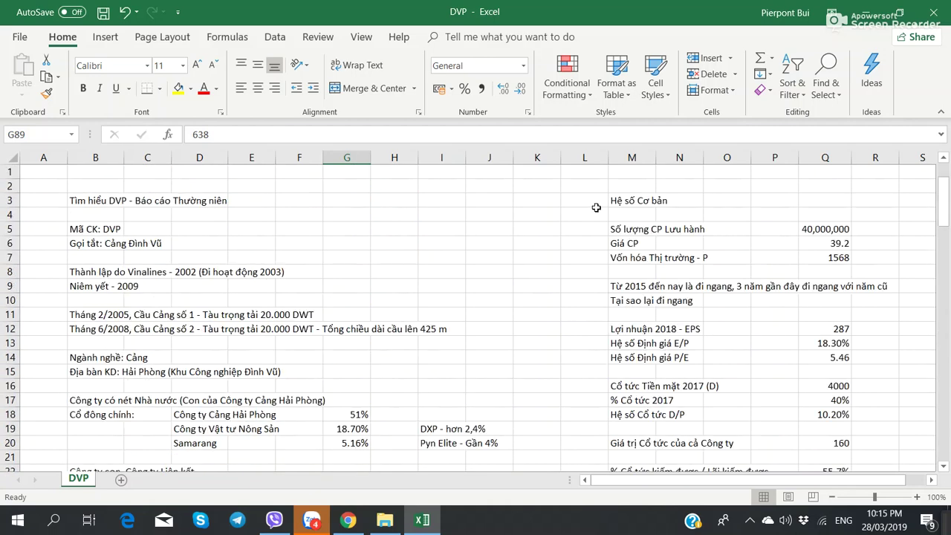
{"action": "scroll", "coordinate": [804, 281], "scroll_direction": "down", "scroll_amount": 2}
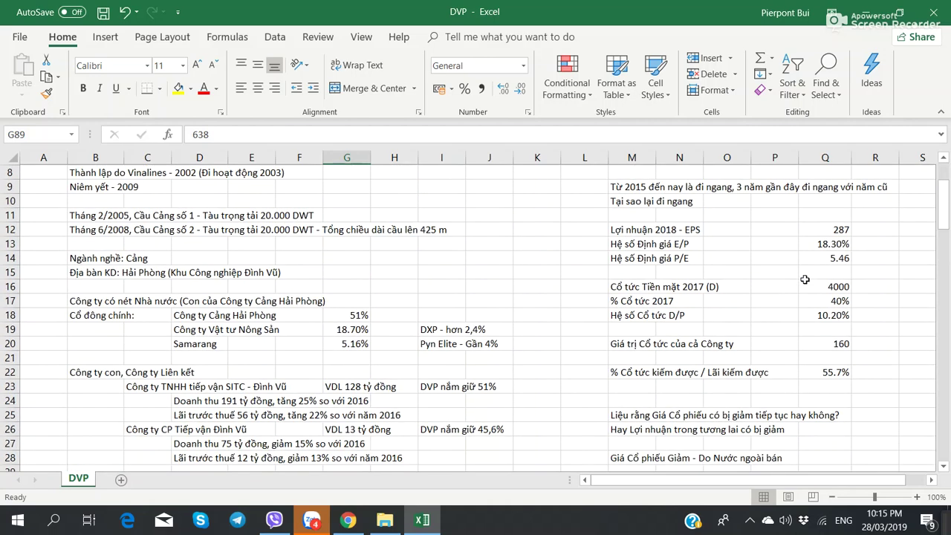
{"action": "left_click", "coordinate": [828, 229]}
{"action": "type", "text": "258"}
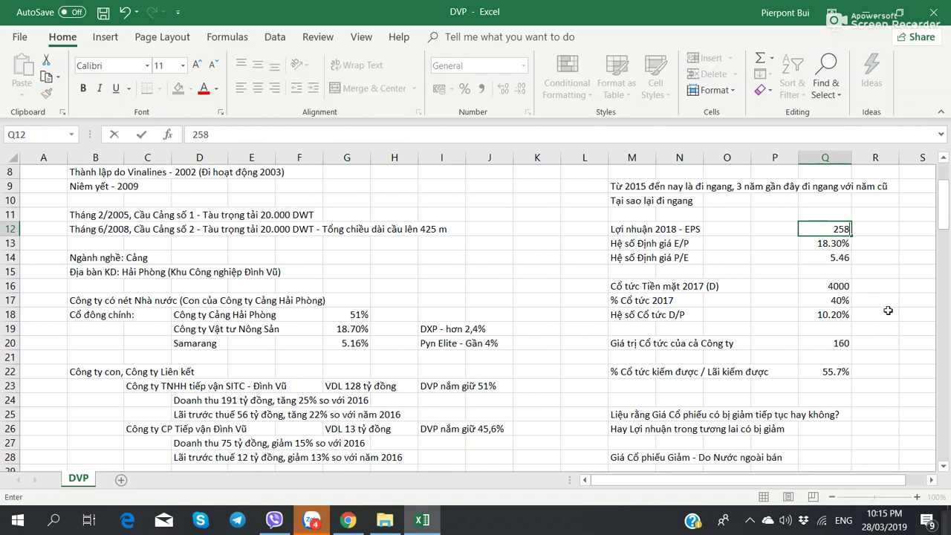
{"action": "key", "text": "Return"}
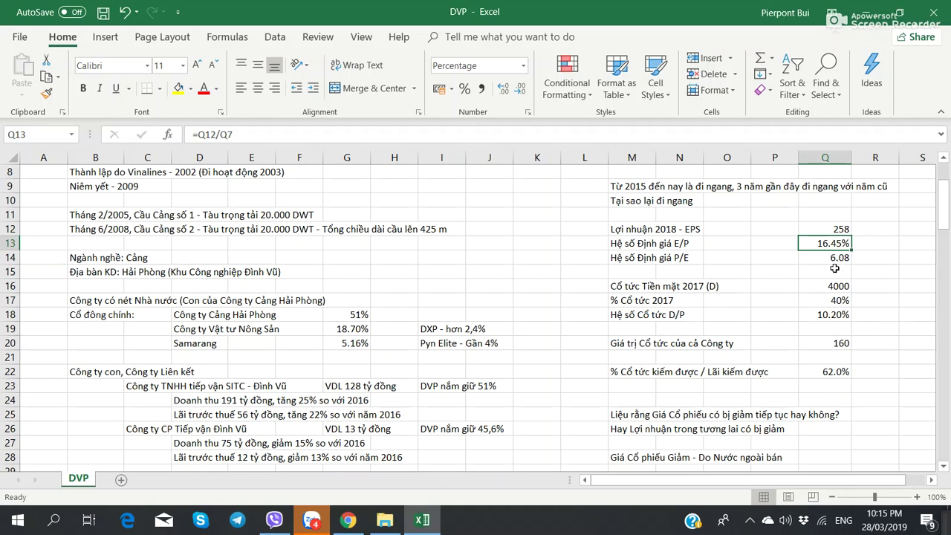
- Undo the trial change to the 2018 profit in cell Q12
{"action": "key", "text": "ctrl+z"}
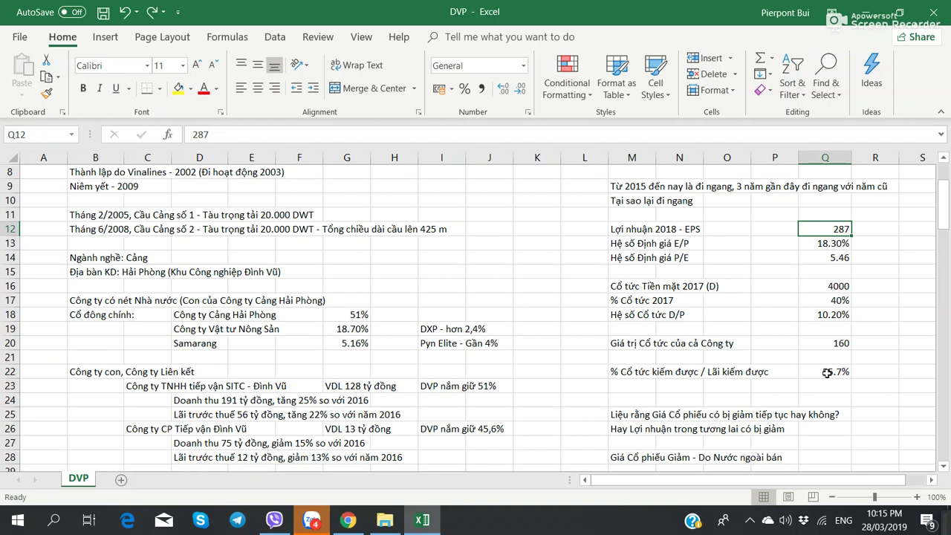
{"action": "key", "text": "ctrl+z"}
{"action": "key", "text": "ctrl+y"}
- Examine the notes on subsidiaries, output, management, shareholder structure, container handling prices and employee income
{"action": "scroll", "coordinate": [565, 401], "scroll_direction": "down", "scroll_amount": 6}
{"action": "scroll", "coordinate": [562, 400], "scroll_direction": "up", "scroll_amount": 4}
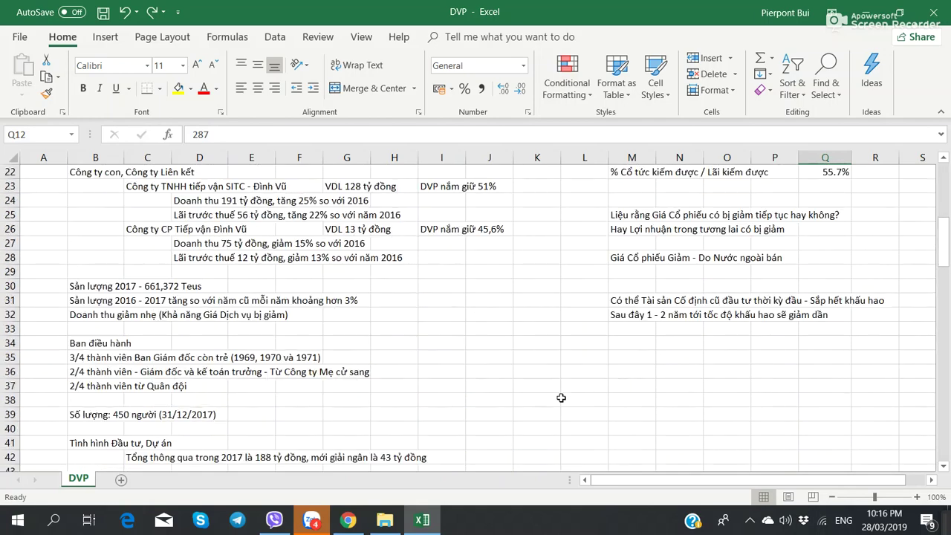
{"action": "scroll", "coordinate": [560, 395], "scroll_direction": "down", "scroll_amount": 7}
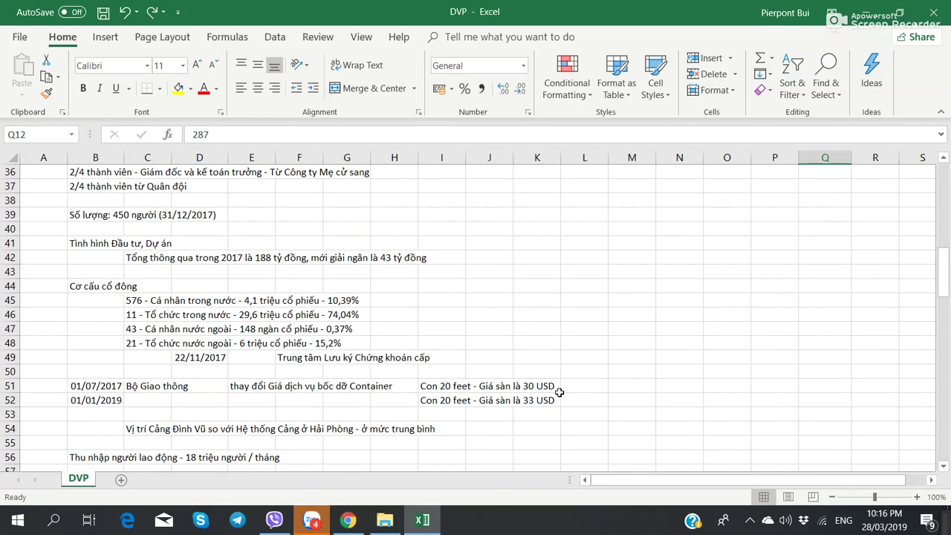
{"action": "scroll", "coordinate": [558, 393], "scroll_direction": "up", "scroll_amount": 5}
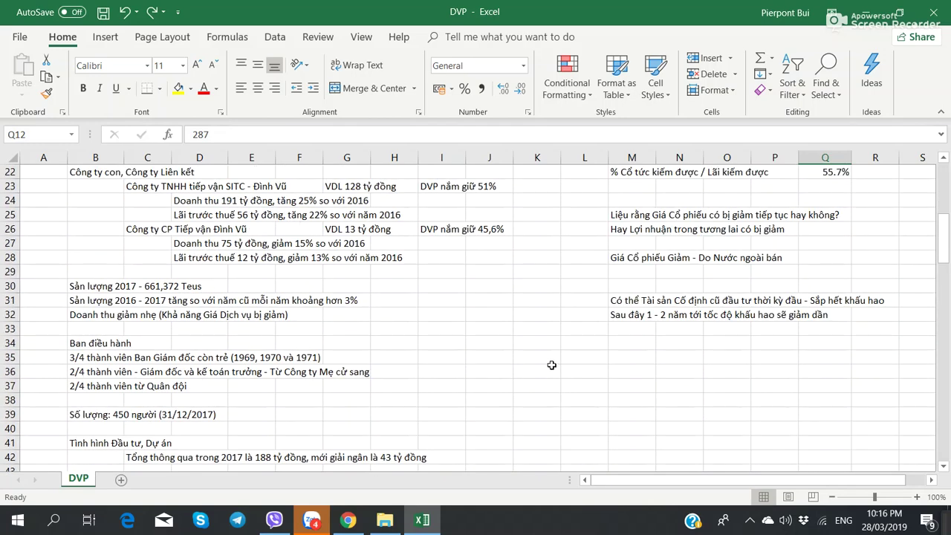
{"action": "scroll", "coordinate": [550, 359], "scroll_direction": "down", "scroll_amount": 5}
{"action": "scroll", "coordinate": [549, 359], "scroll_direction": "up", "scroll_amount": 2}
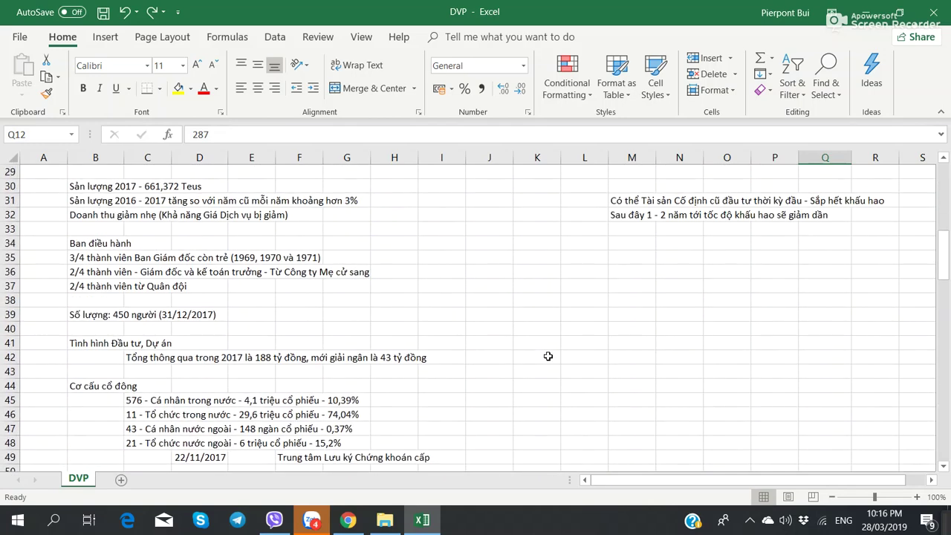
{"action": "scroll", "coordinate": [437, 307], "scroll_direction": "down", "scroll_amount": 5}
{"action": "scroll", "coordinate": [438, 308], "scroll_direction": "up", "scroll_amount": 3}
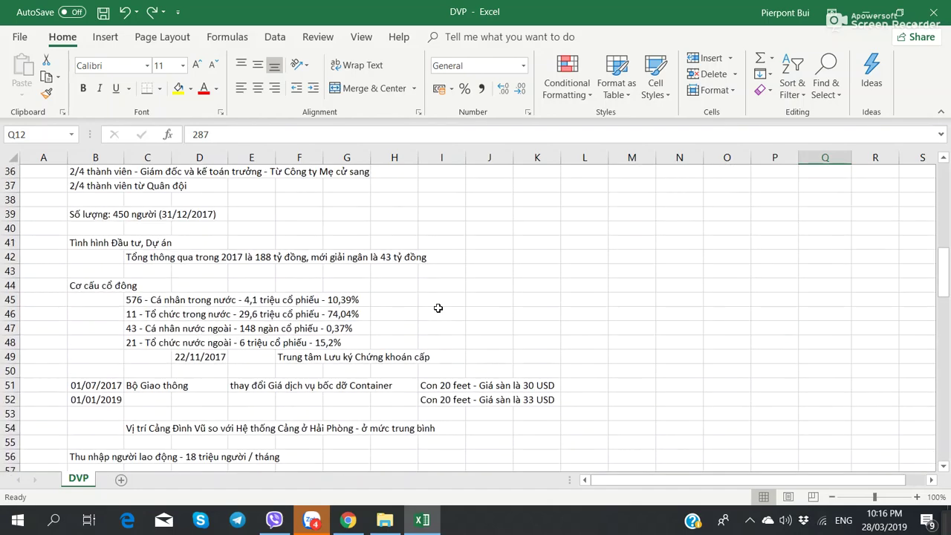
{"action": "scroll", "coordinate": [439, 308], "scroll_direction": "down", "scroll_amount": 7}
{"action": "scroll", "coordinate": [438, 307], "scroll_direction": "up", "scroll_amount": 5}
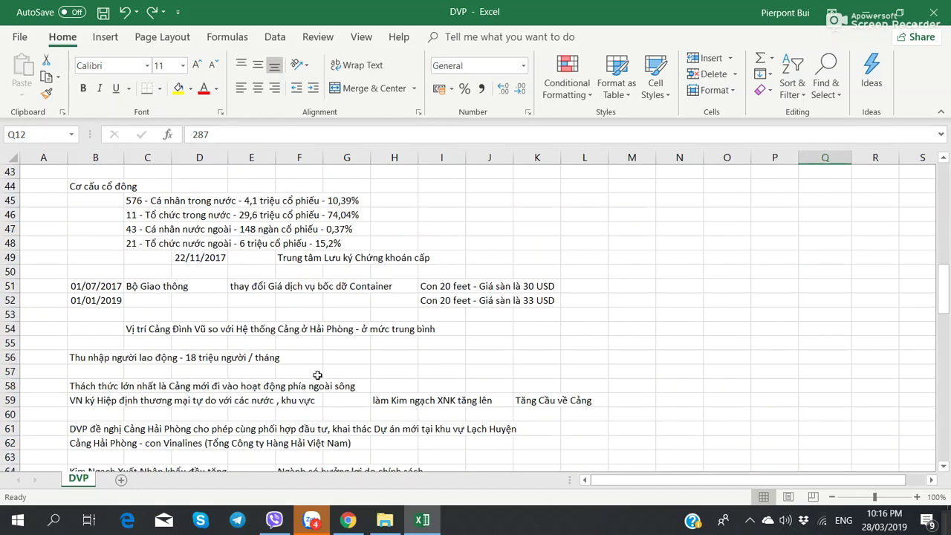
{"action": "left_click", "coordinate": [402, 354]}
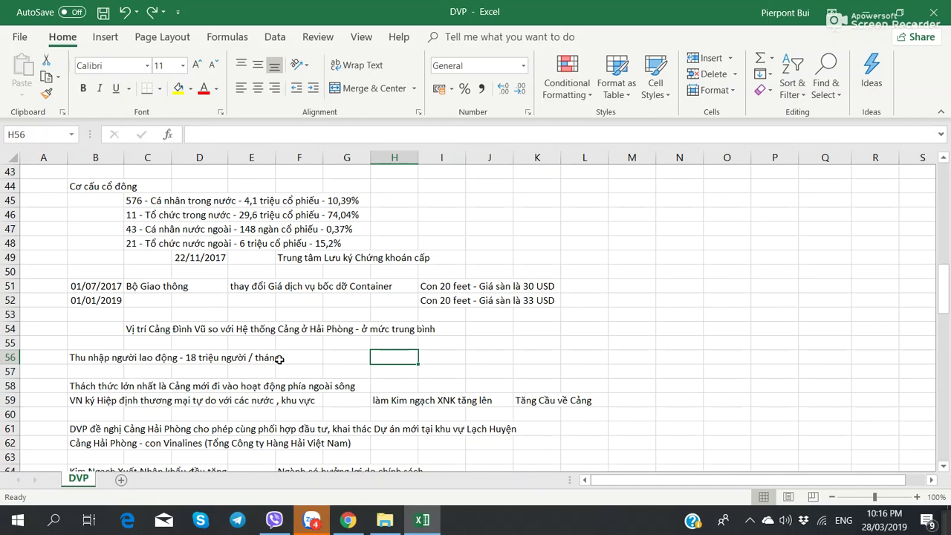
- Review the 2018 plan and fixed-asset investment notes, then the balance sheet, income statement and cash flow figures
{"action": "scroll", "coordinate": [279, 359], "scroll_direction": "down", "scroll_amount": 6}
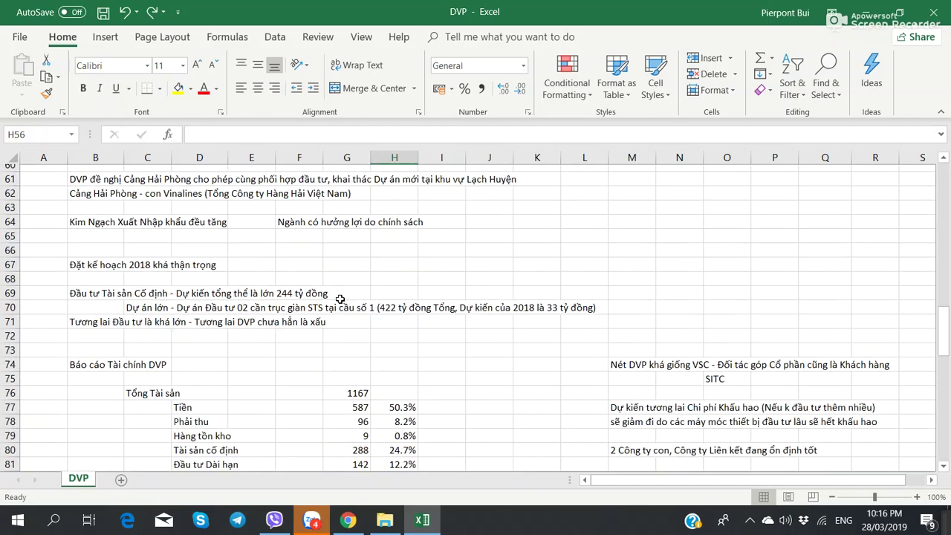
{"action": "scroll", "coordinate": [339, 298], "scroll_direction": "down", "scroll_amount": 9}
{"action": "scroll", "coordinate": [340, 299], "scroll_direction": "up", "scroll_amount": 8}
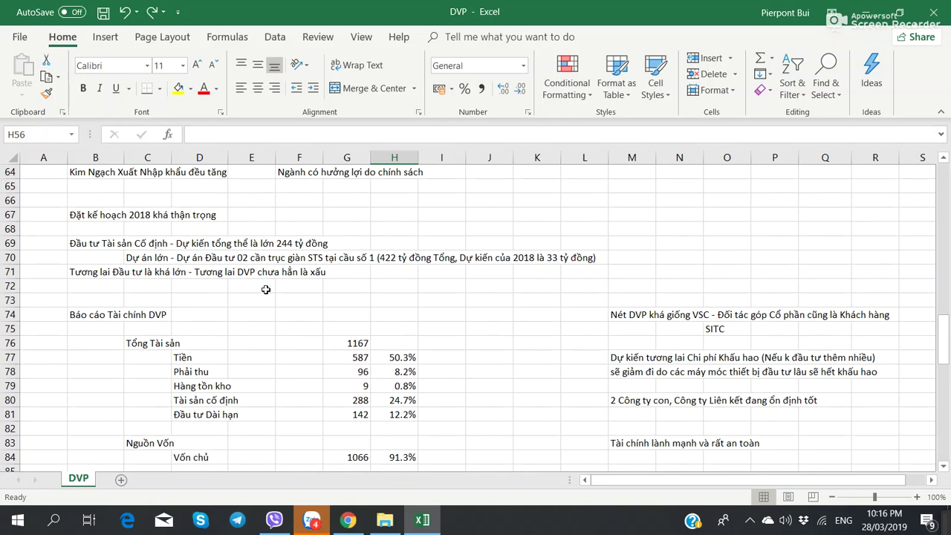
{"action": "scroll", "coordinate": [324, 306], "scroll_direction": "down", "scroll_amount": 5}
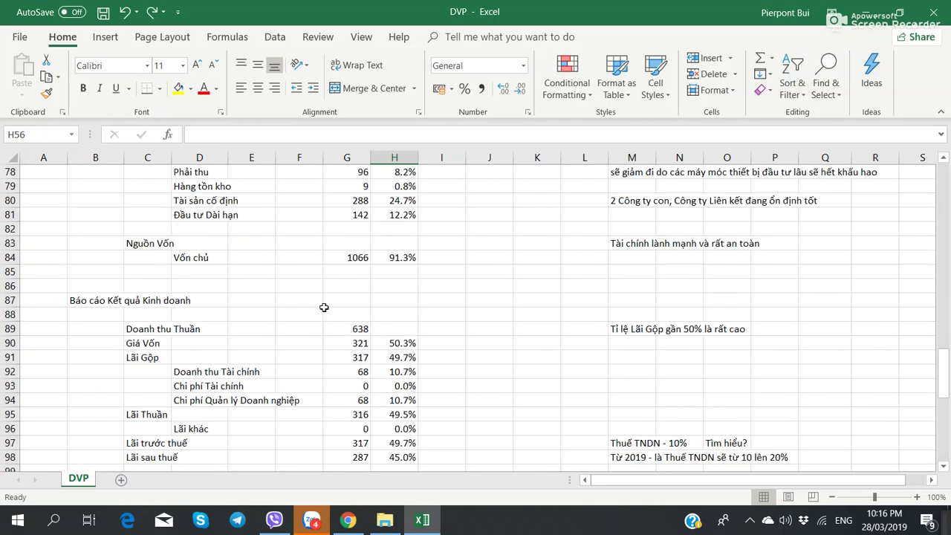
{"action": "scroll", "coordinate": [324, 307], "scroll_direction": "down", "scroll_amount": 8}
{"action": "scroll", "coordinate": [324, 307], "scroll_direction": "up", "scroll_amount": 3}
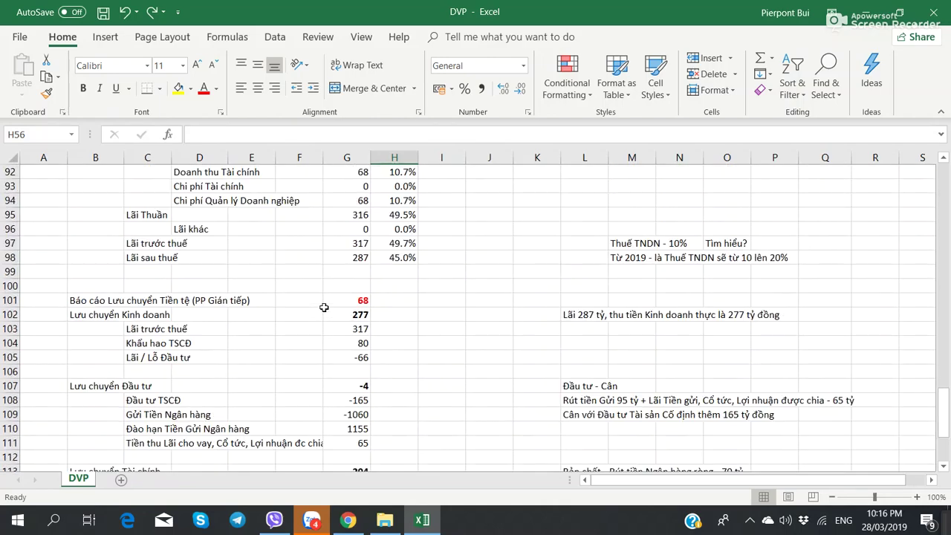
{"action": "scroll", "coordinate": [324, 307], "scroll_direction": "up", "scroll_amount": 5}
{"action": "scroll", "coordinate": [324, 306], "scroll_direction": "down", "scroll_amount": 10}
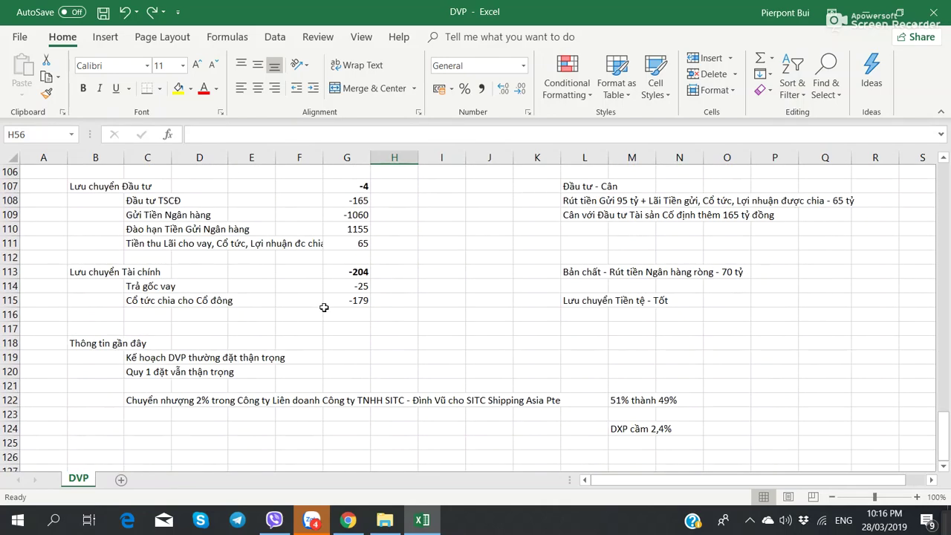
{"action": "scroll", "coordinate": [324, 307], "scroll_direction": "up", "scroll_amount": 2}
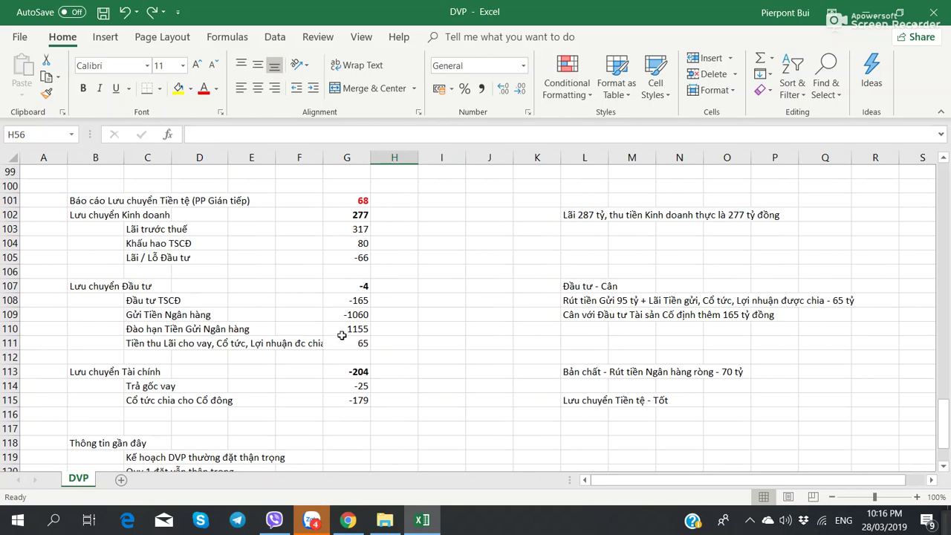
- Examine the recent-information notes on cautious planning and the 2% SITC - Đình Vũ stake transfer, and select cell C126 below them
{"action": "scroll", "coordinate": [342, 336], "scroll_direction": "down", "scroll_amount": 7}
{"action": "scroll", "coordinate": [341, 336], "scroll_direction": "up", "scroll_amount": 5}
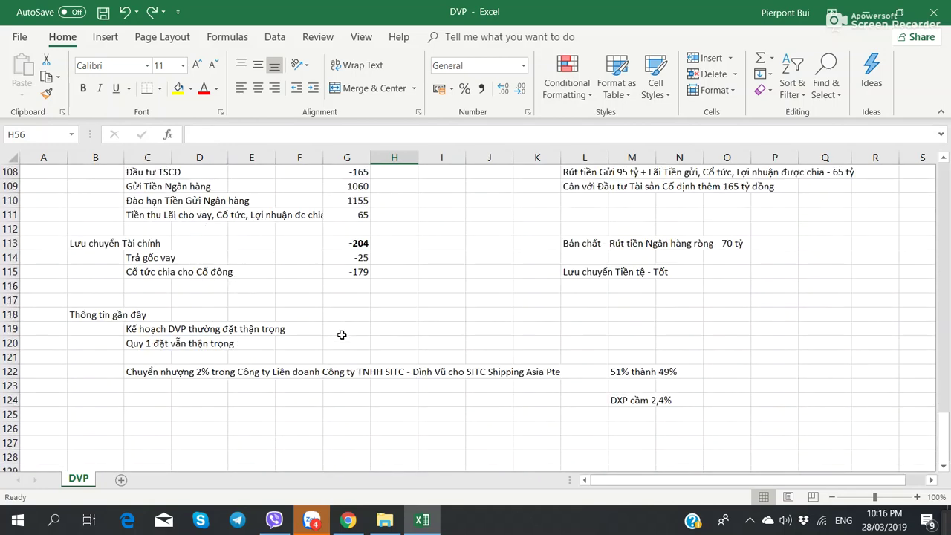
{"action": "scroll", "coordinate": [137, 387], "scroll_direction": "down", "scroll_amount": 5}
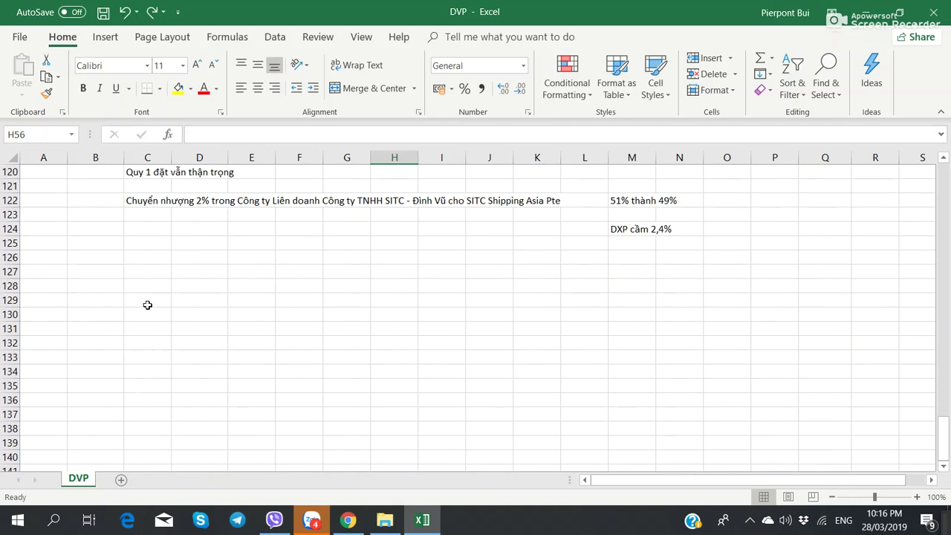
{"action": "scroll", "coordinate": [147, 305], "scroll_direction": "up", "scroll_amount": 2}
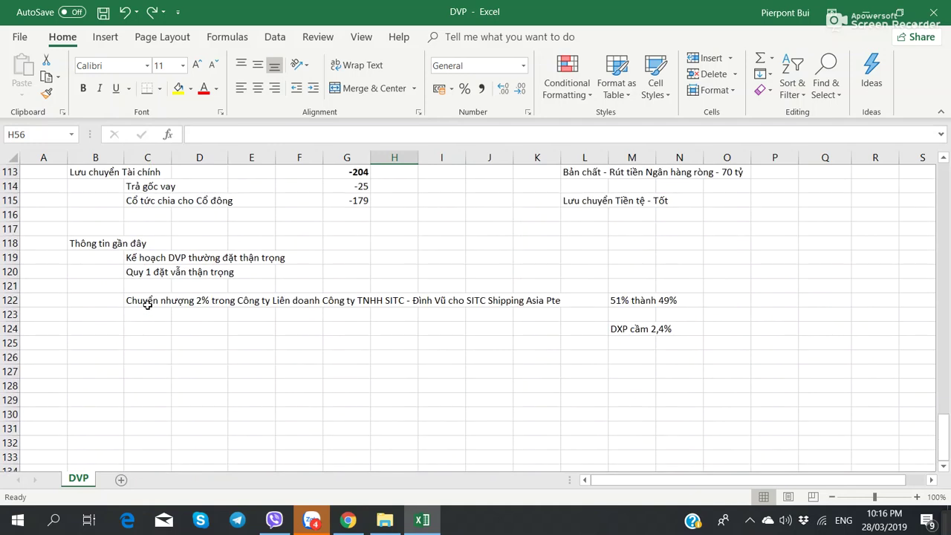
{"action": "left_click", "coordinate": [163, 353]}
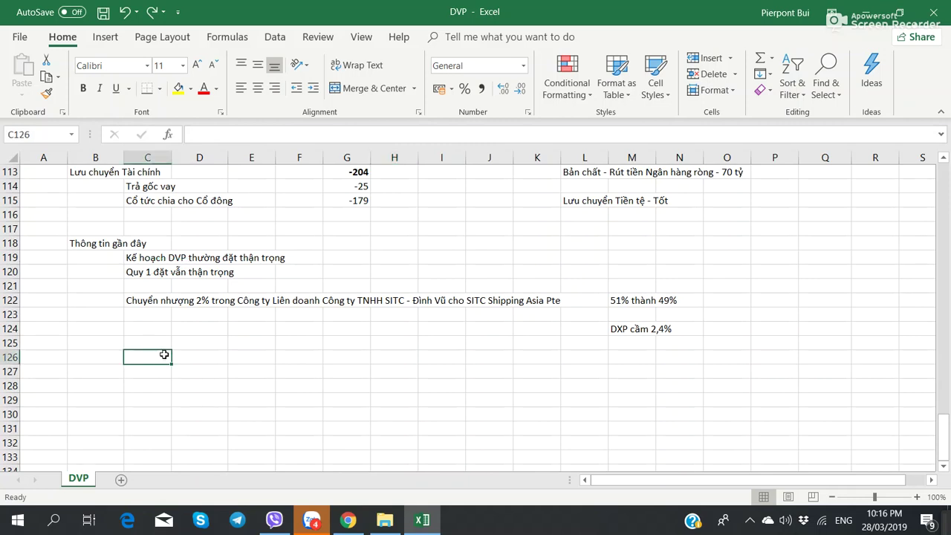